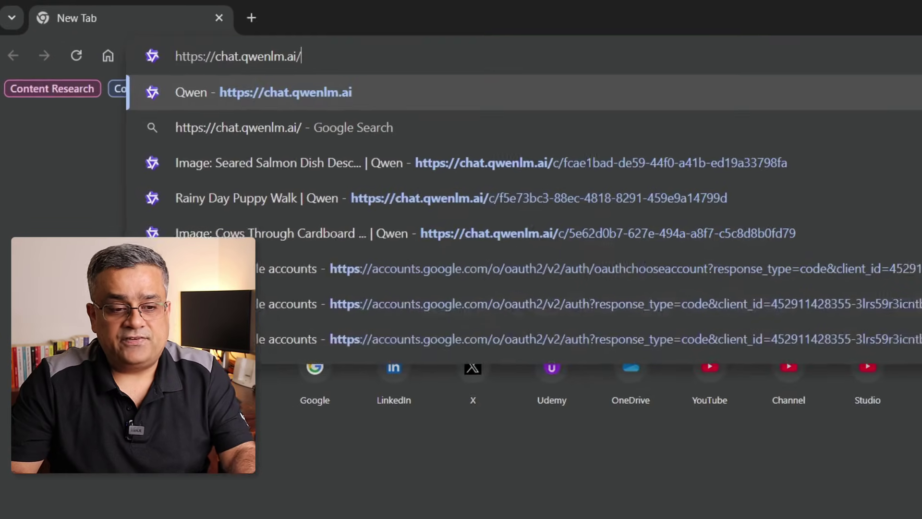
- Load the Qwen Chat site and sign in through Continue with Google with your Google account
key("Return")
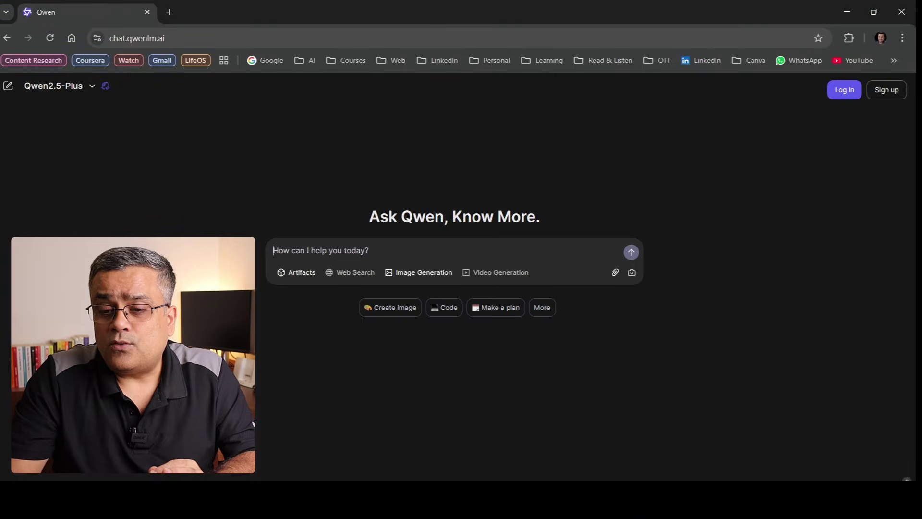
left_click(845, 89)
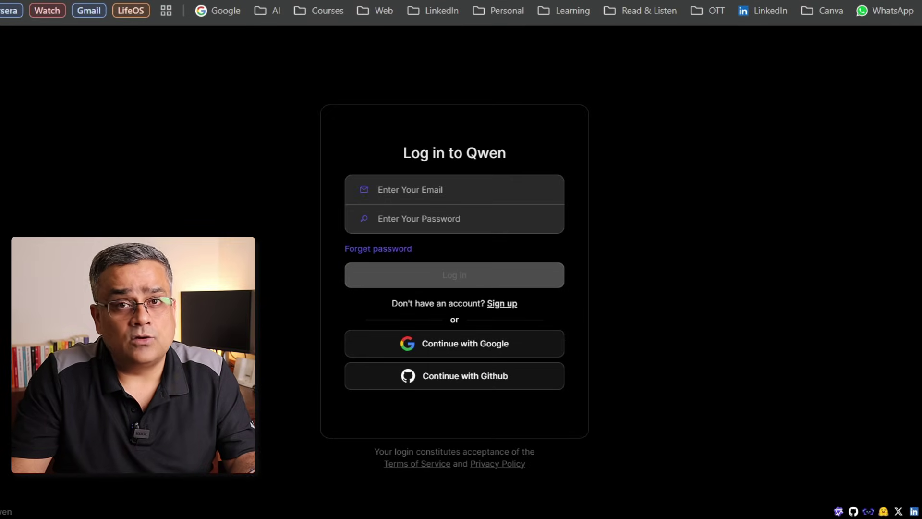
left_click(490, 350)
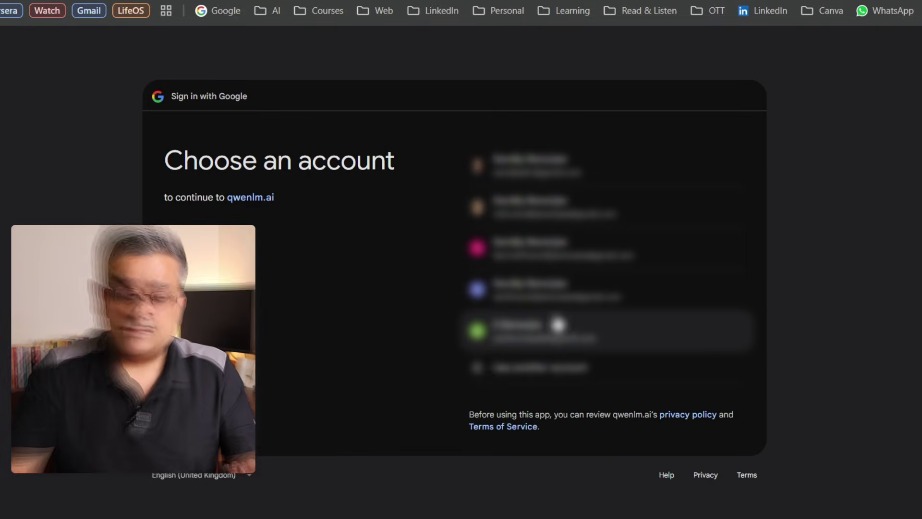
left_click(558, 324)
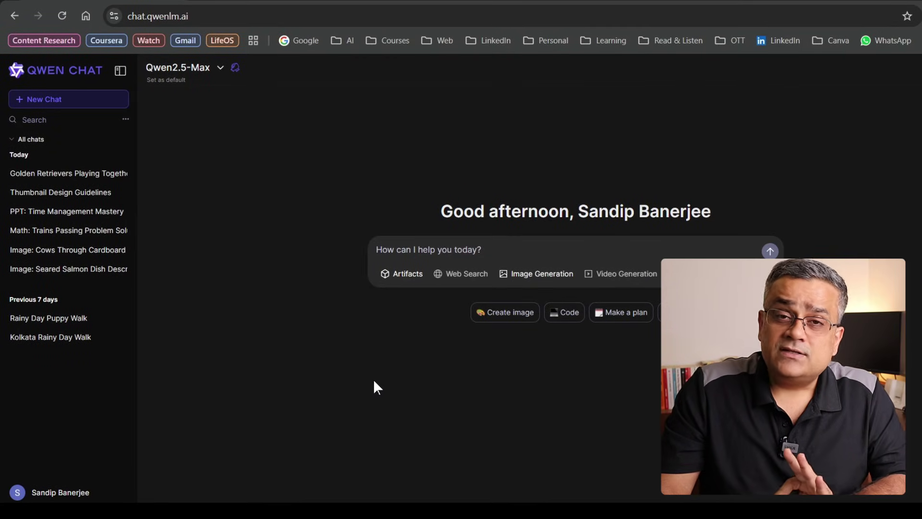
- Open Settings from the account menu and show the Interface page
left_click(61, 494)
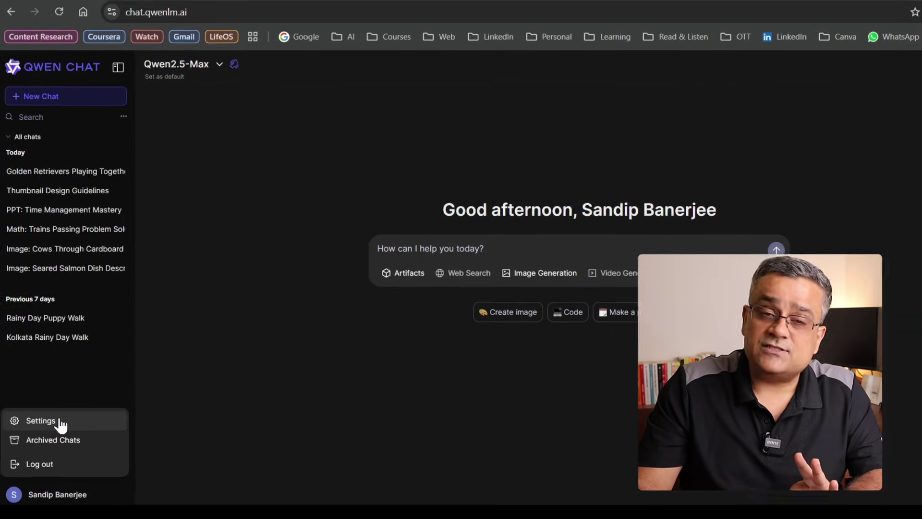
left_click(61, 425)
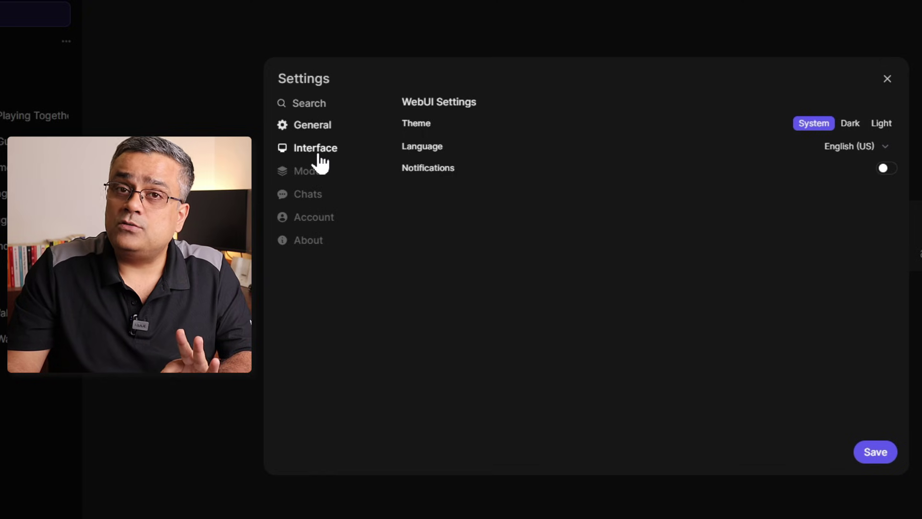
left_click(318, 154)
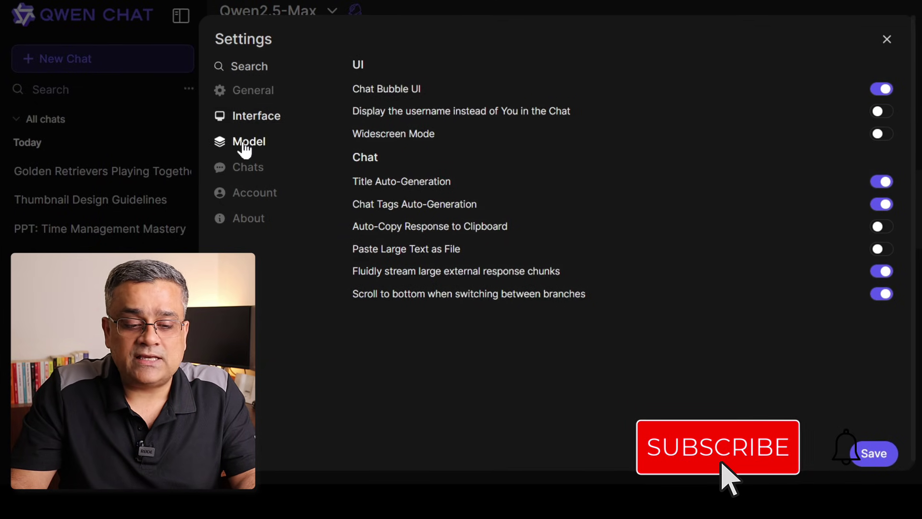
- Read the Qwen2.5-Plus specs on the Model page, then close Settings
left_click(244, 144)
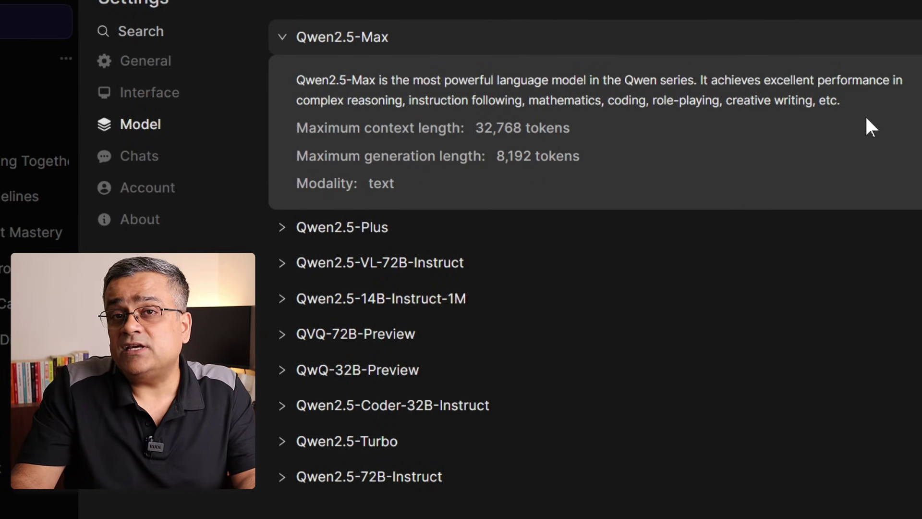
left_click(380, 235)
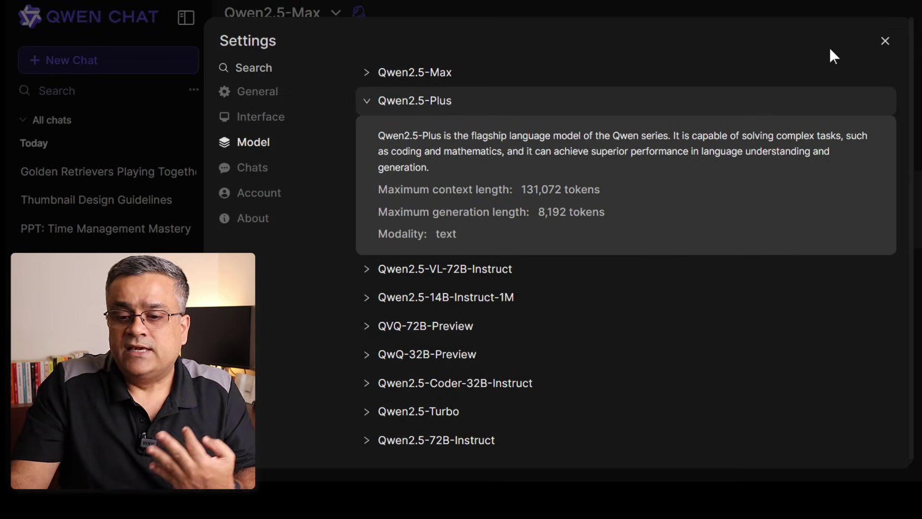
left_click(884, 42)
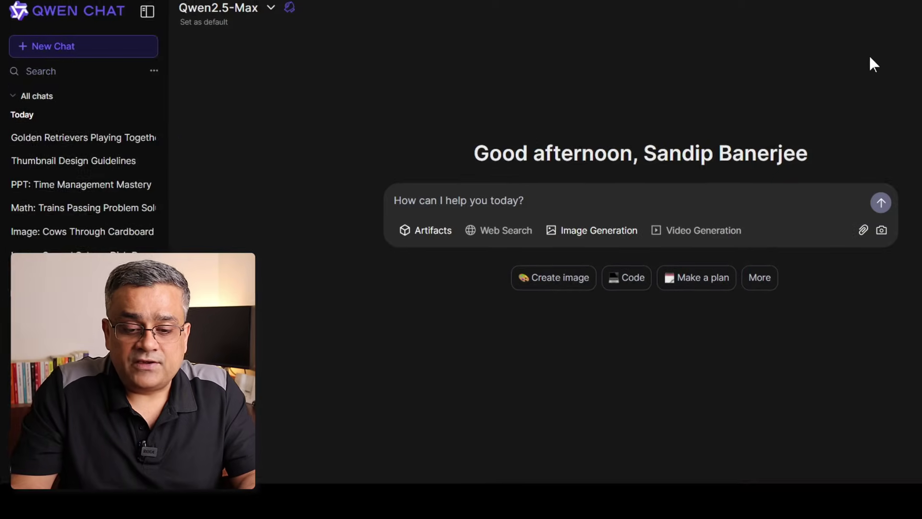
- Generate the eagle-head chrysanthemum sample image, then open and dismiss the 1:1 aspect-ratio choices
left_click(606, 231)
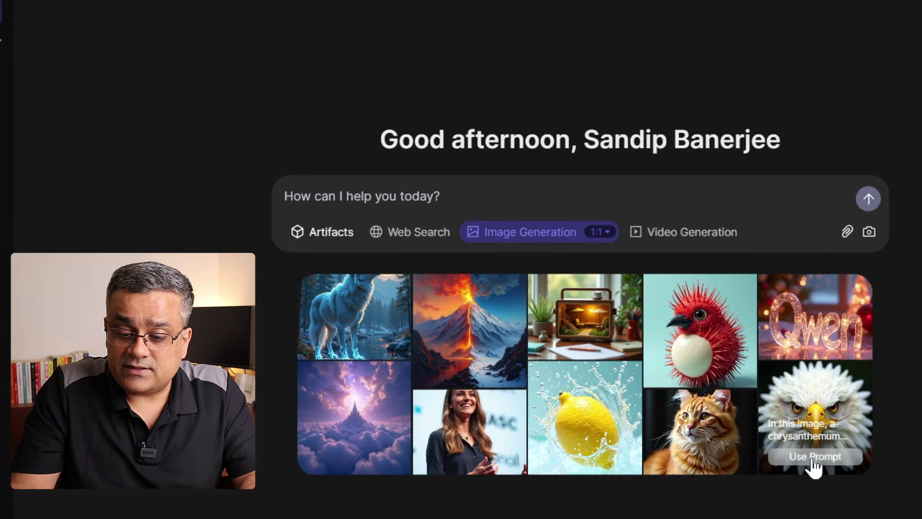
left_click(815, 456)
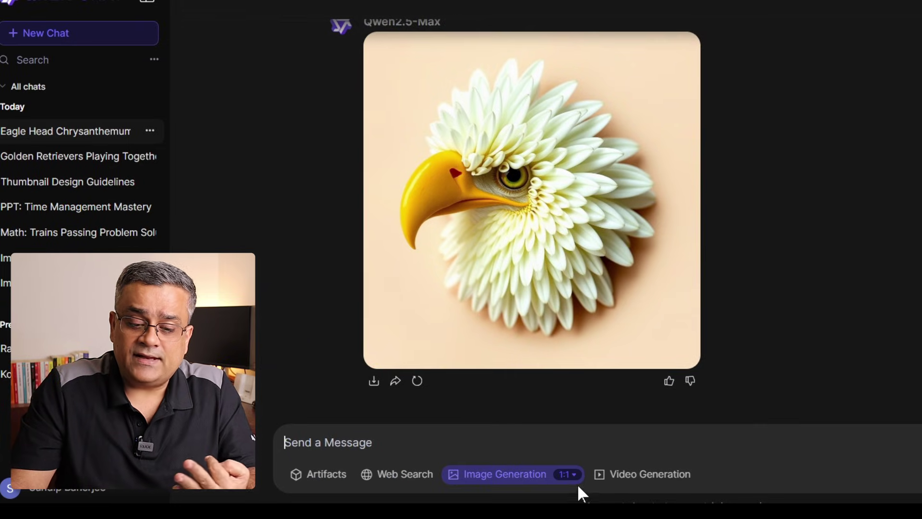
left_click(578, 479)
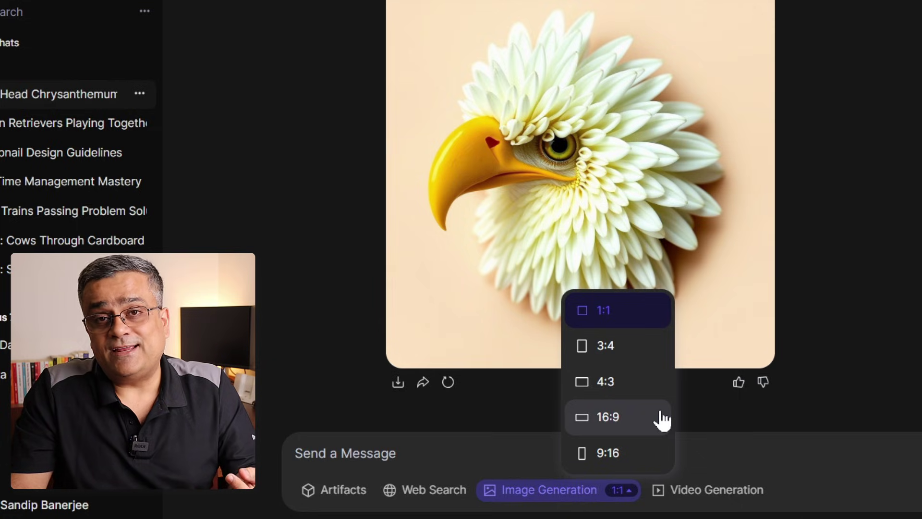
key("Escape")
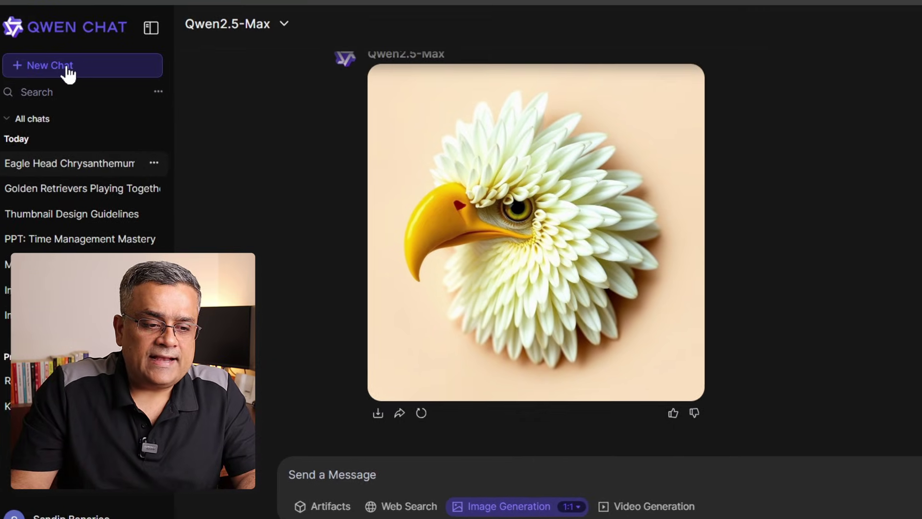
- In a new chat, generate the pasted seared salmon recipe prompt as a 16:9 image
left_click(69, 75)
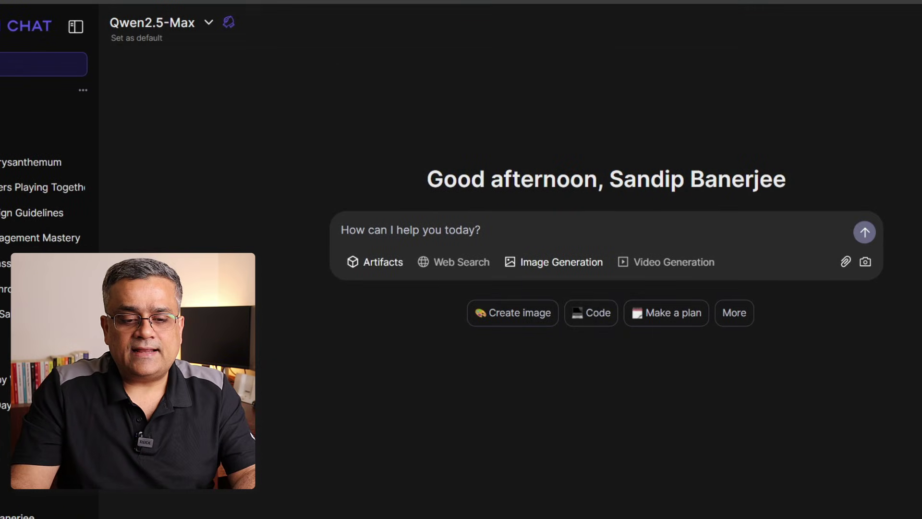
type("Seared Salmon with Mushroom and Spinach in Creamy Sauce - Ingredients: salmon fillets, mushrooms, fresh spinach, heavy cream, garlic, lemon juice, olive oil, salt, and pepper. Appearance: The dish features perfectly seared salmon fillets with a golden crust, nestled atop a bed of vibrant green spinach and earthy mushrooms. The creamy sauce glistens, enveloping the ingredients in a rich, velvety finish that invites you to indulge. Amateur from Reddit. Picture taken by iPhone 15 Pro. --v 6.1")
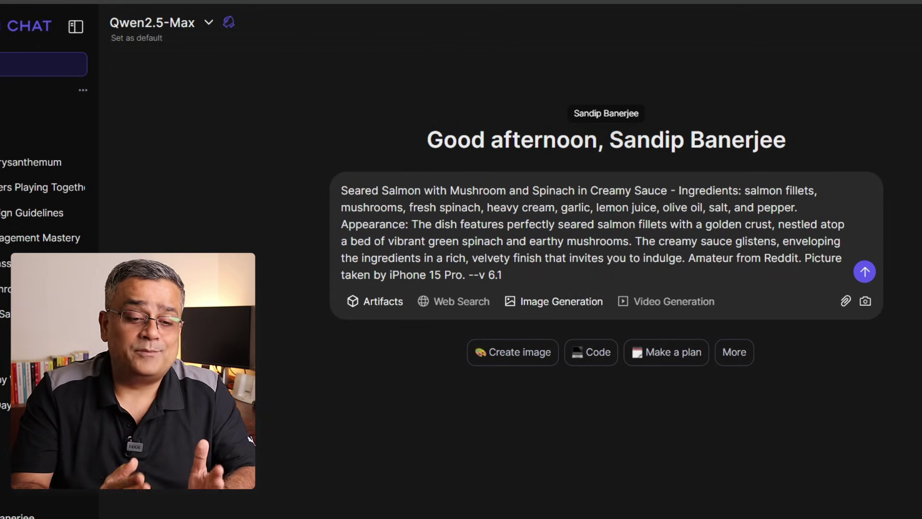
left_click(594, 310)
left_click(623, 301)
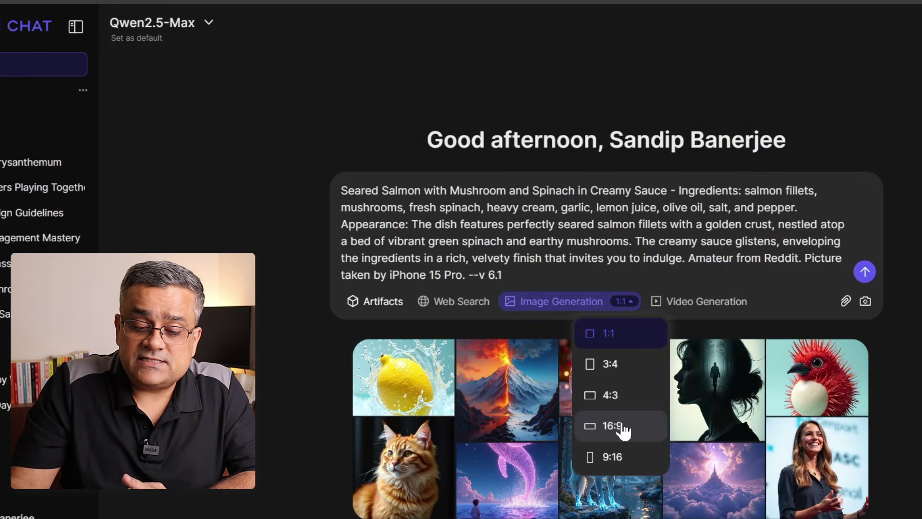
left_click(623, 427)
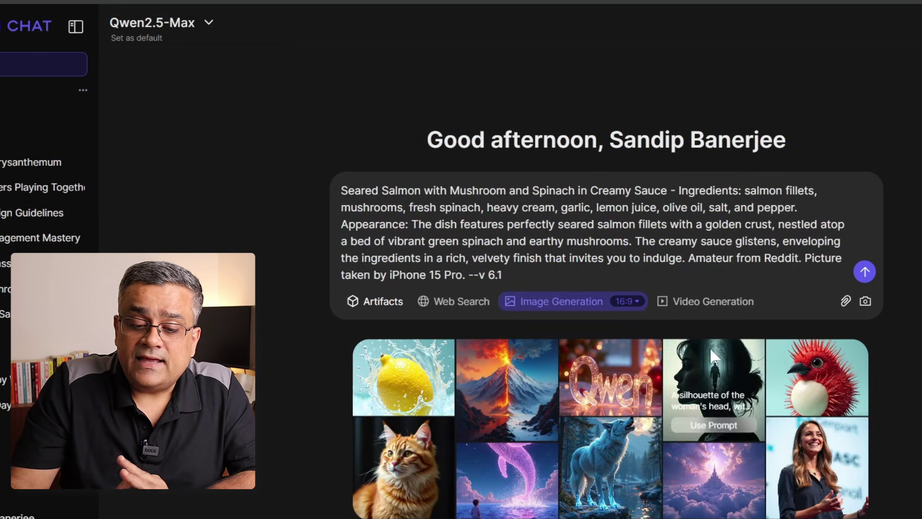
left_click(865, 272)
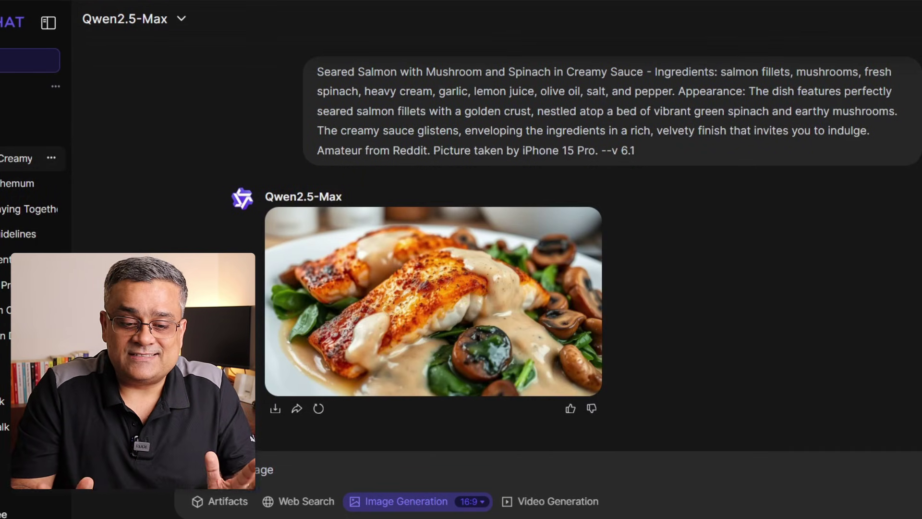
- Download the enlarged salmon image as a PNG and open the saved file to check it
left_click(440, 302)
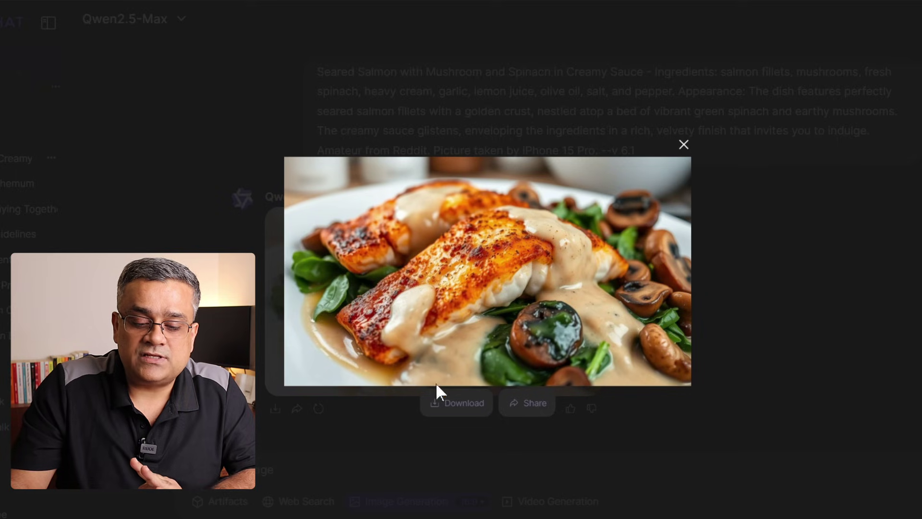
left_click(456, 405)
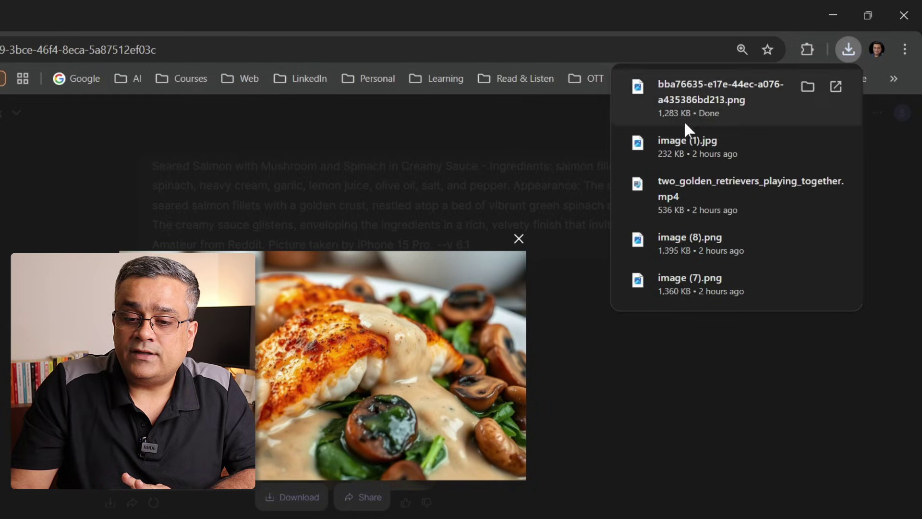
left_click(684, 89)
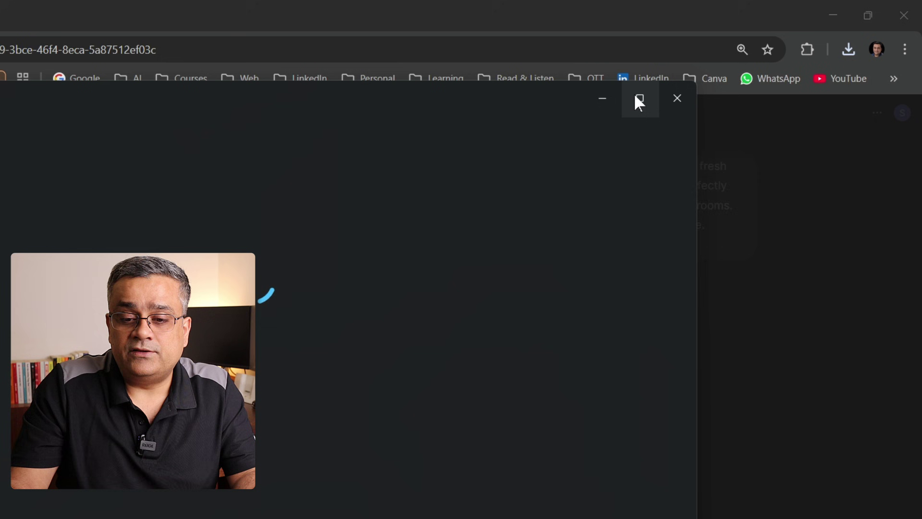
mouse_move(634, 96)
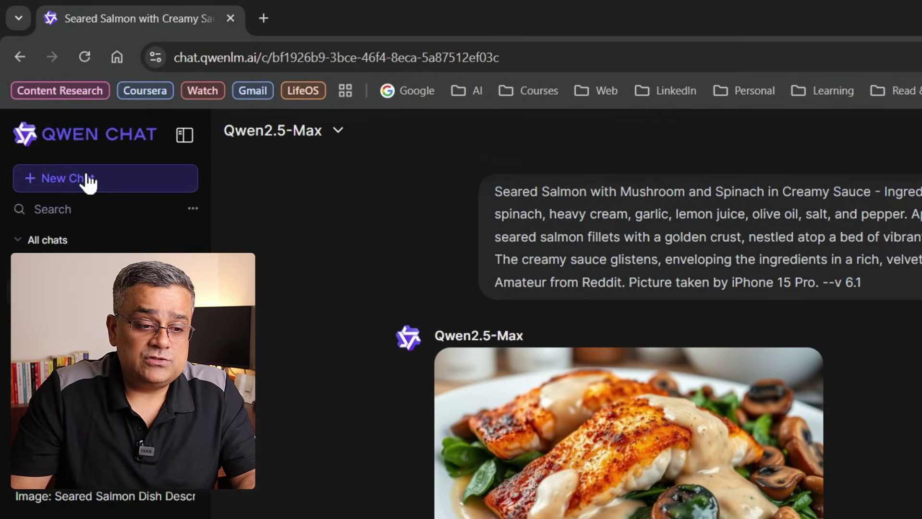
- Open the 'Rainy Day Puppy Walk' chat and replay its golden retriever video
left_click(88, 177)
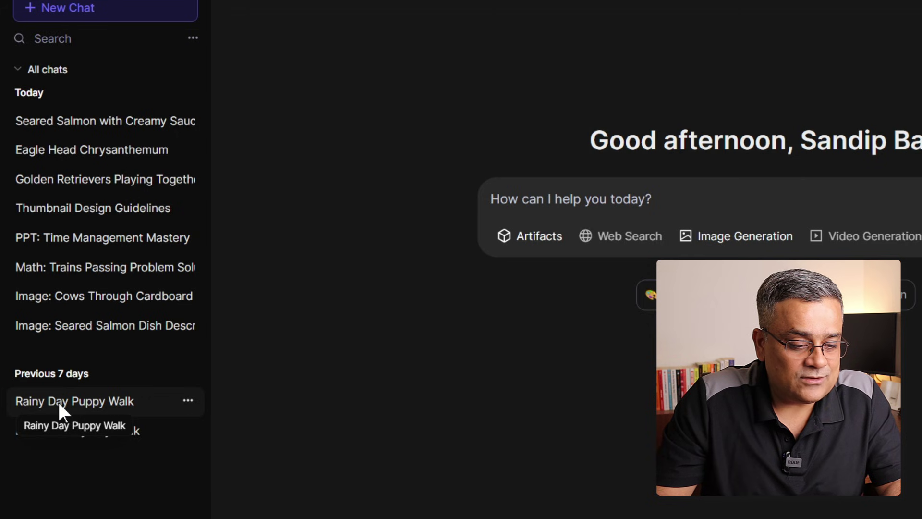
left_click(69, 402)
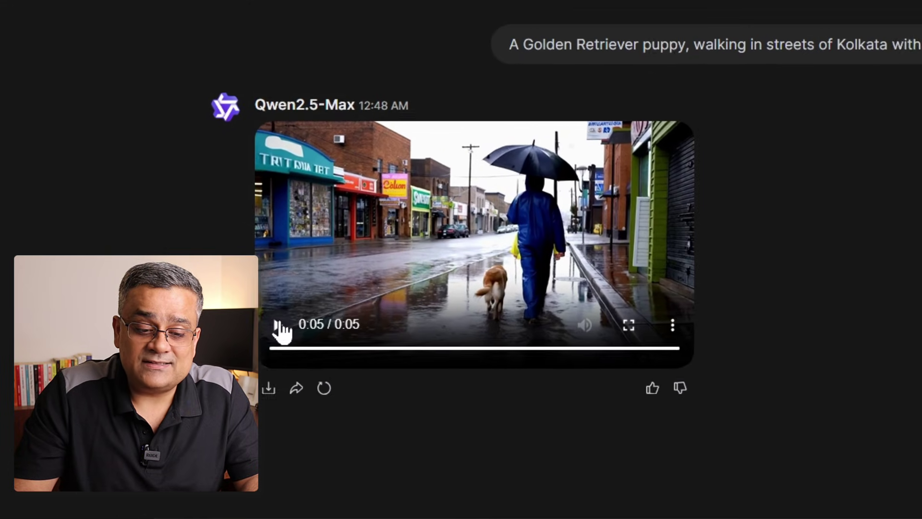
left_click(188, 273)
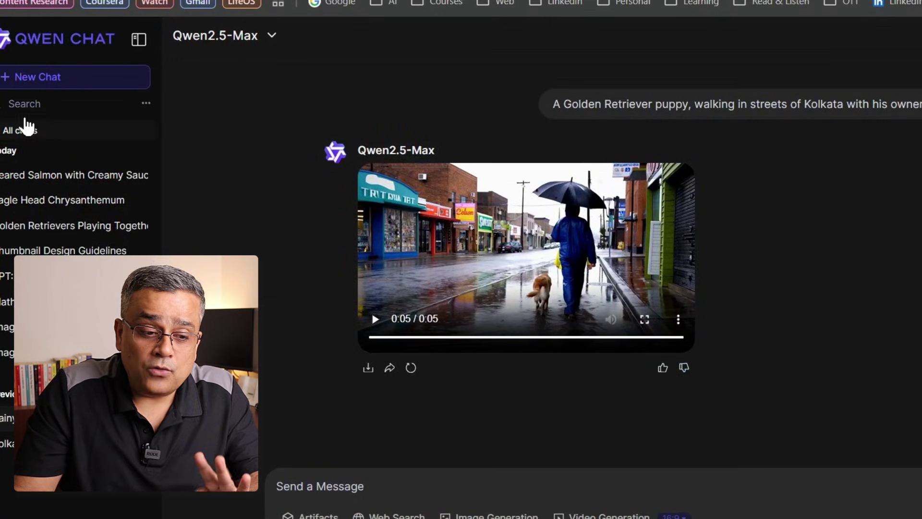
- Start a new chat, browse the model list, and review the model specifications in Settings
left_click(35, 92)
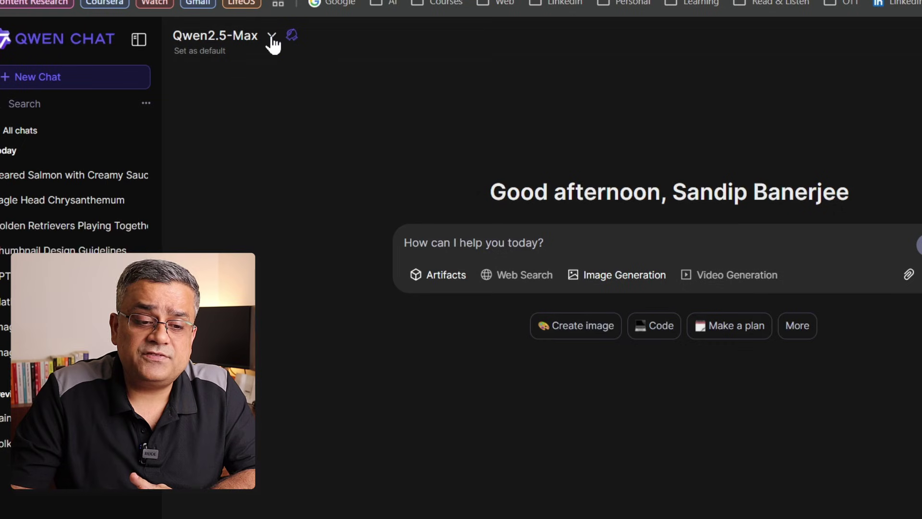
left_click(271, 38)
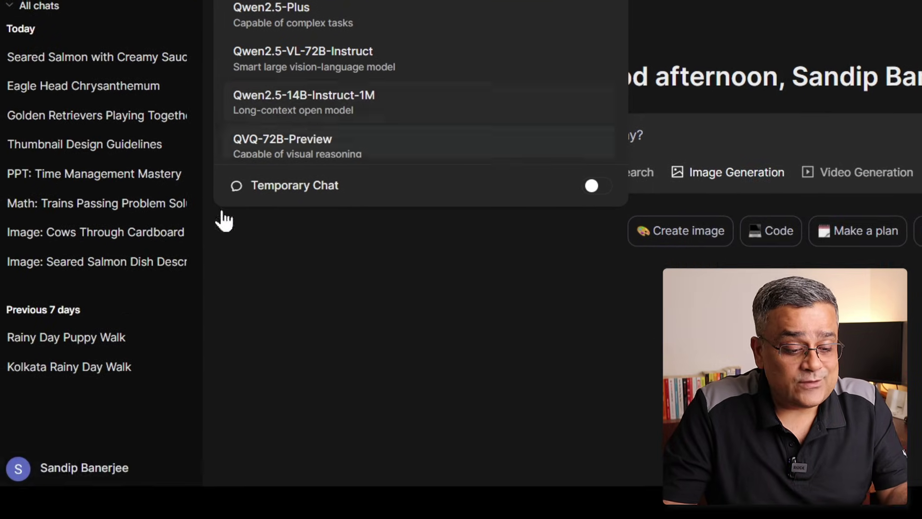
left_click(76, 471)
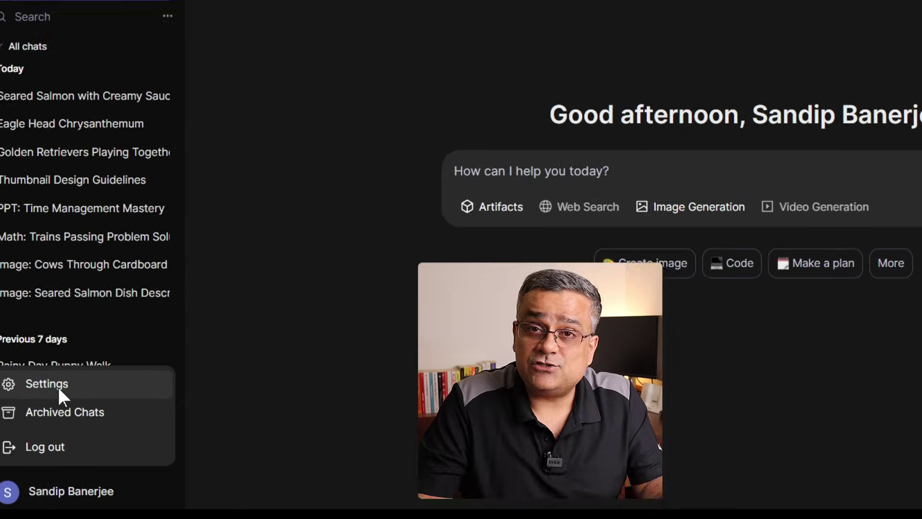
left_click(58, 387)
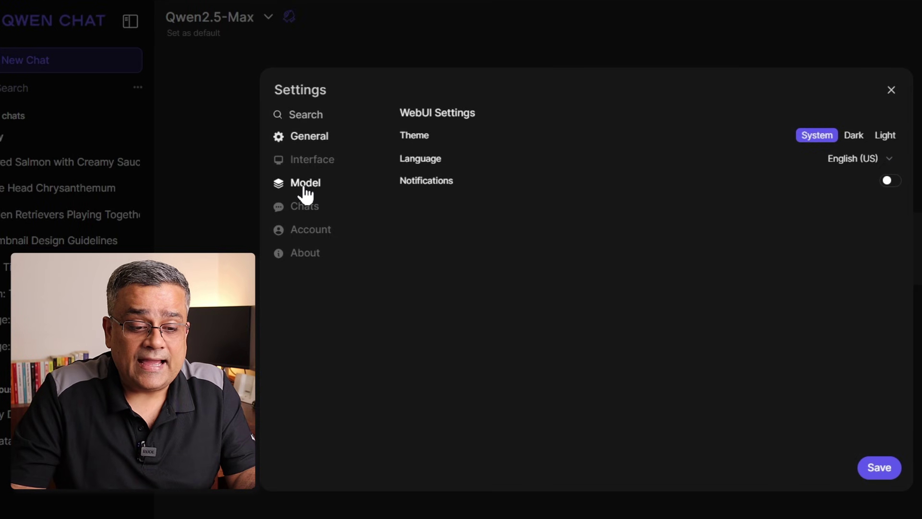
left_click(304, 185)
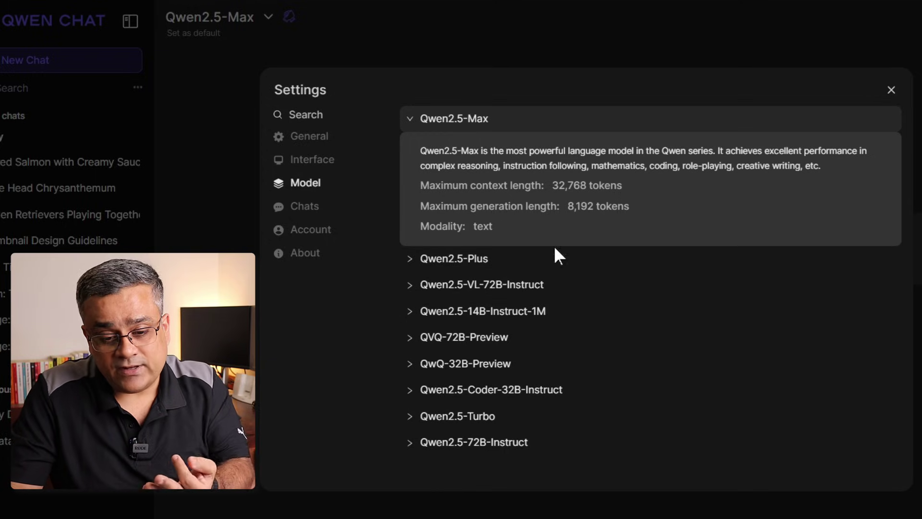
left_click(891, 92)
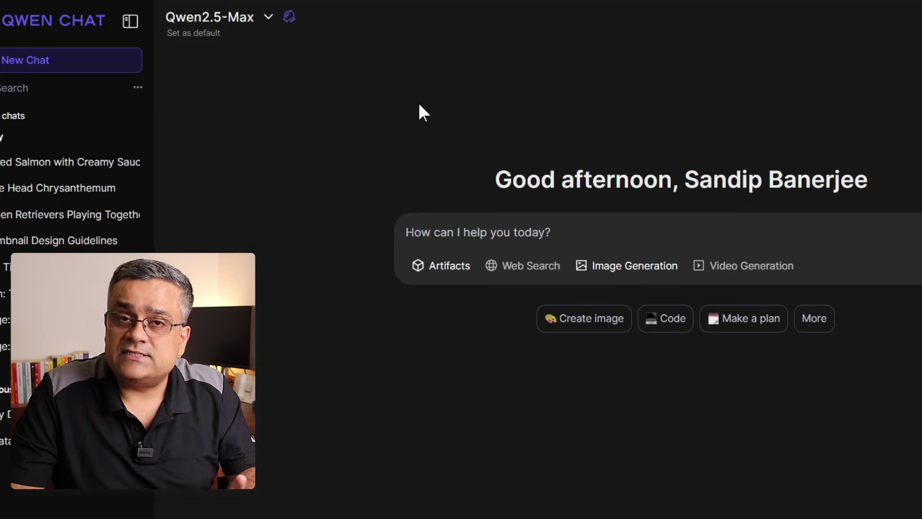